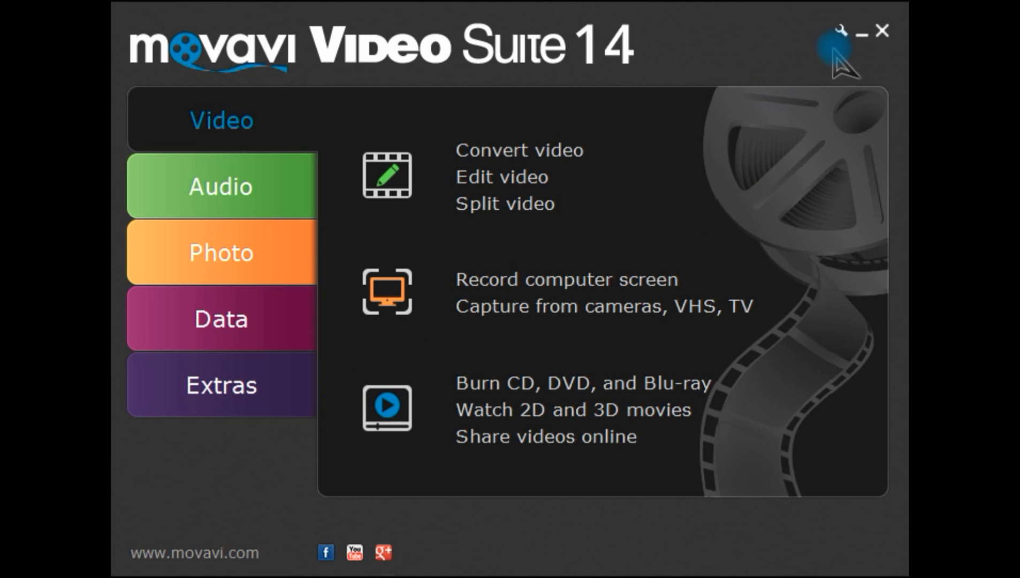
Open the launcher preferences and close them with OK, leaving all settings unchanged.
{"action": "left_click", "coordinate": [842, 33]}
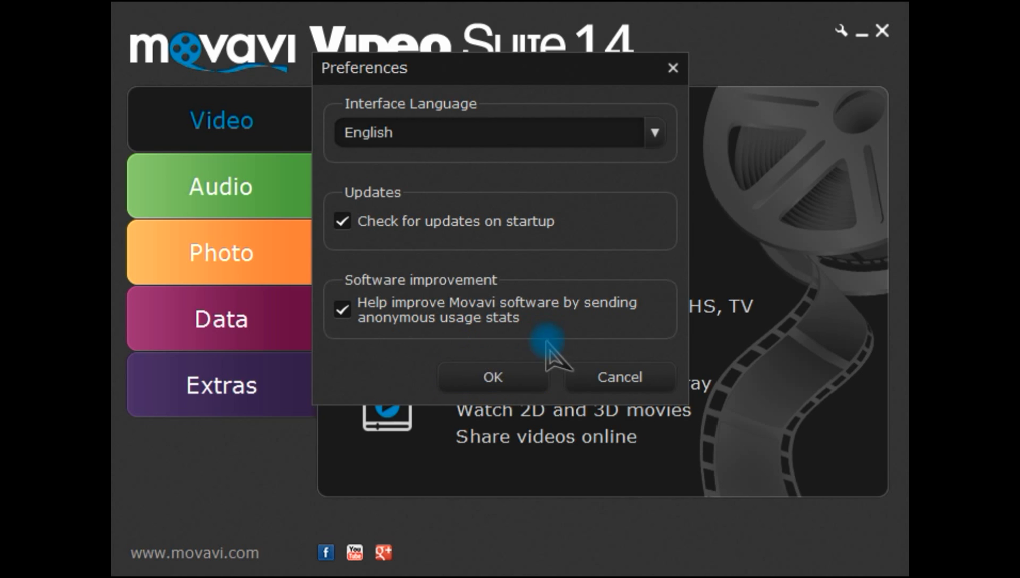
{"action": "left_click", "coordinate": [537, 372]}
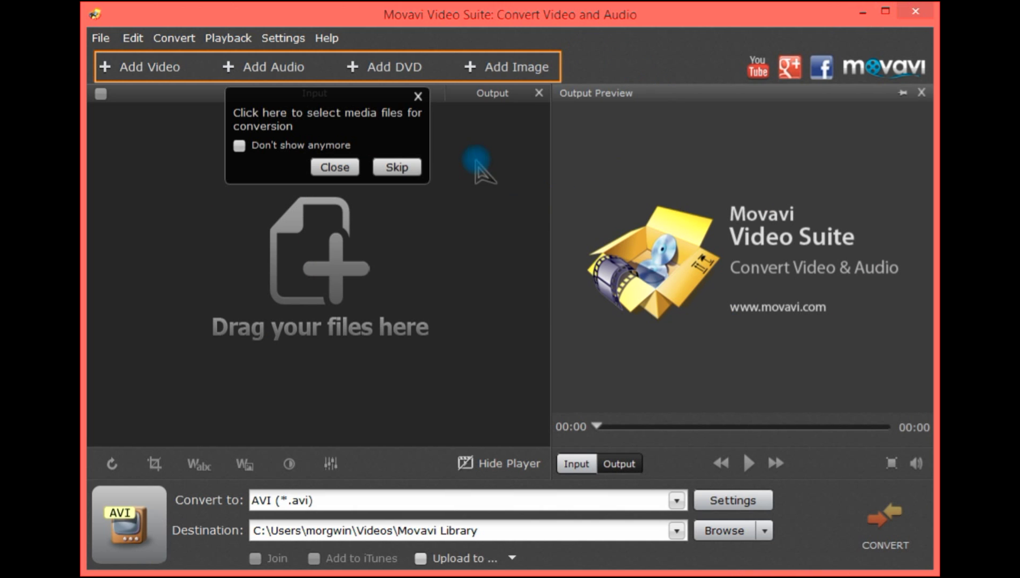
Skip the converter's tip about adding media files, then open and close the Help menu.
{"action": "left_click", "coordinate": [393, 168]}
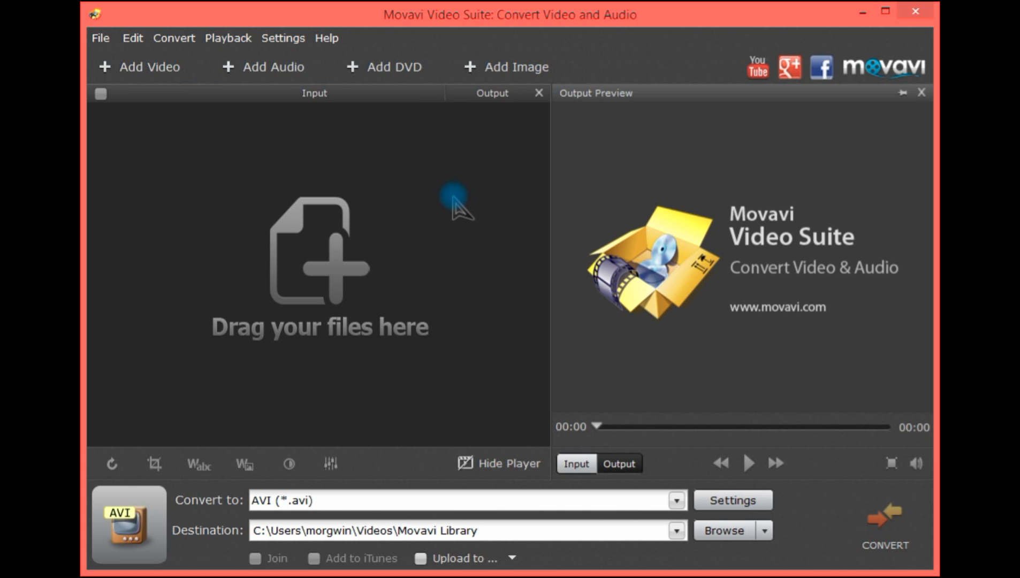
{"action": "left_click", "coordinate": [327, 38]}
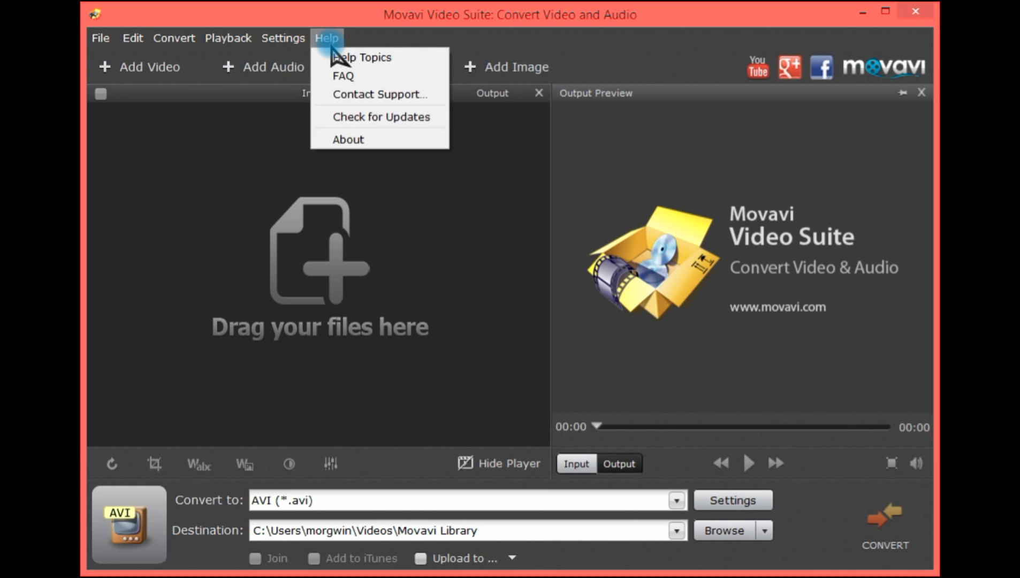
{"action": "left_click", "coordinate": [326, 38]}
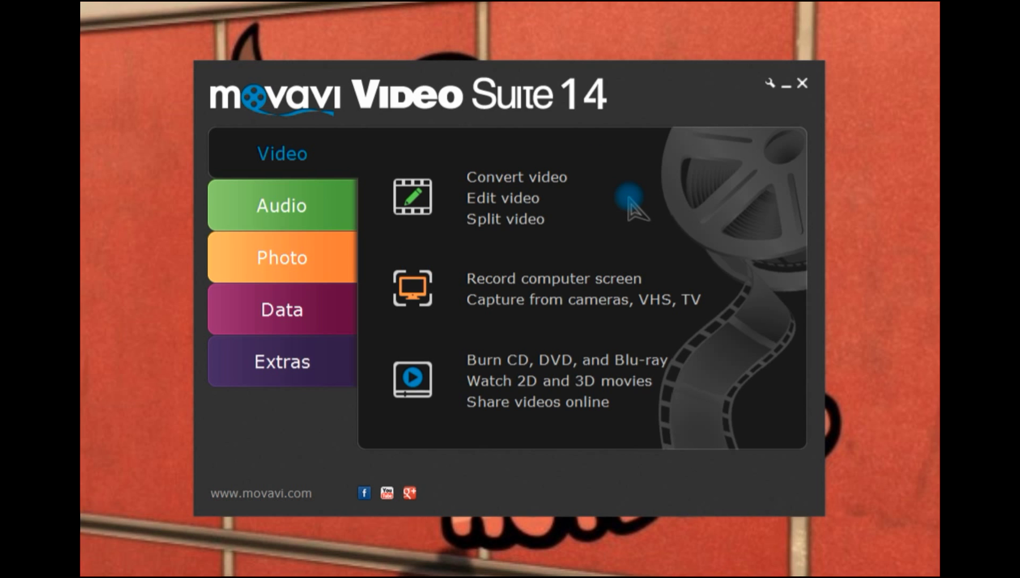
Launch the Edit Video module, then close its window.
{"action": "left_click", "coordinate": [484, 196]}
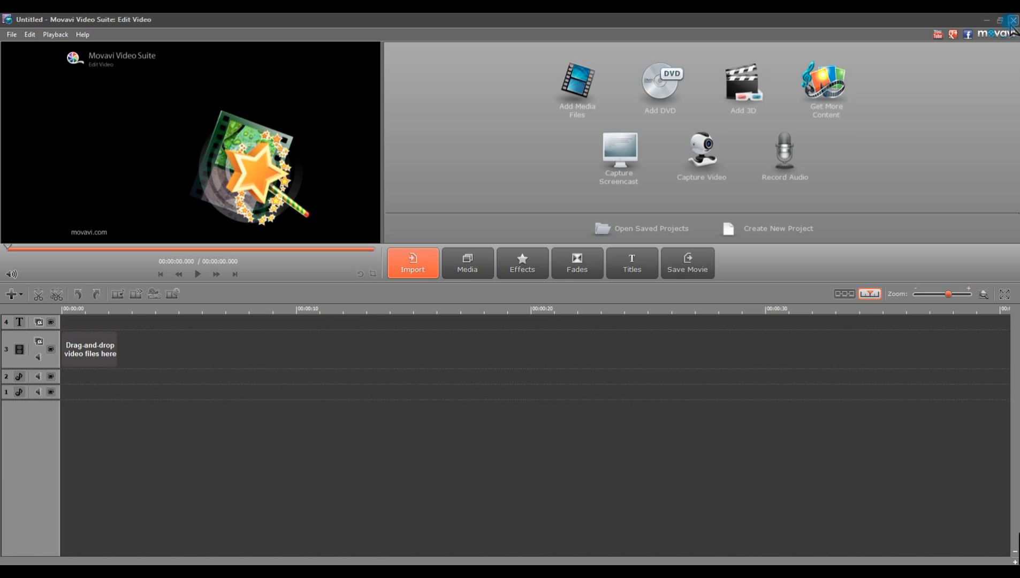
{"action": "left_click", "coordinate": [1012, 21]}
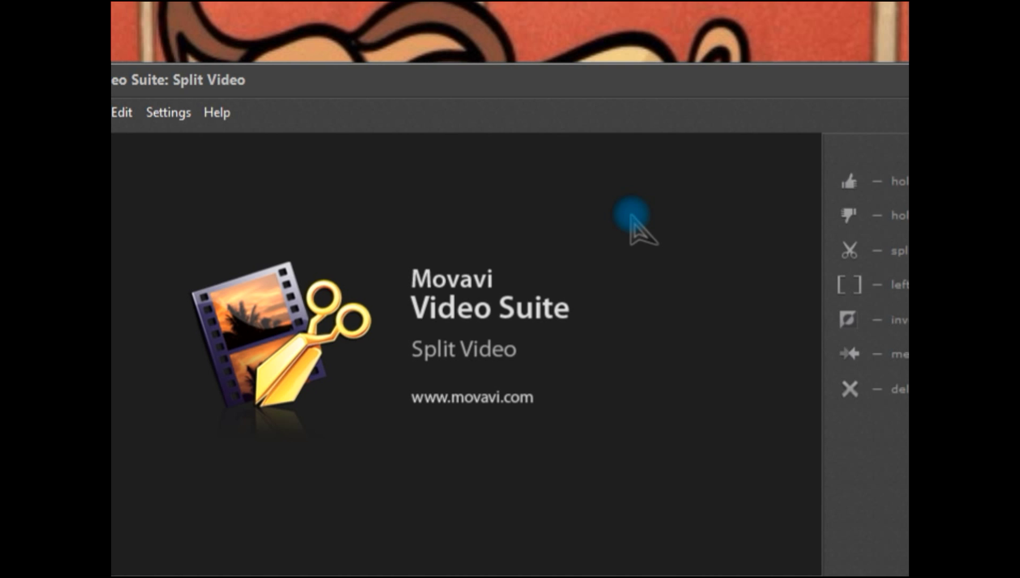
{"action": "left_click", "coordinate": [568, 92]}
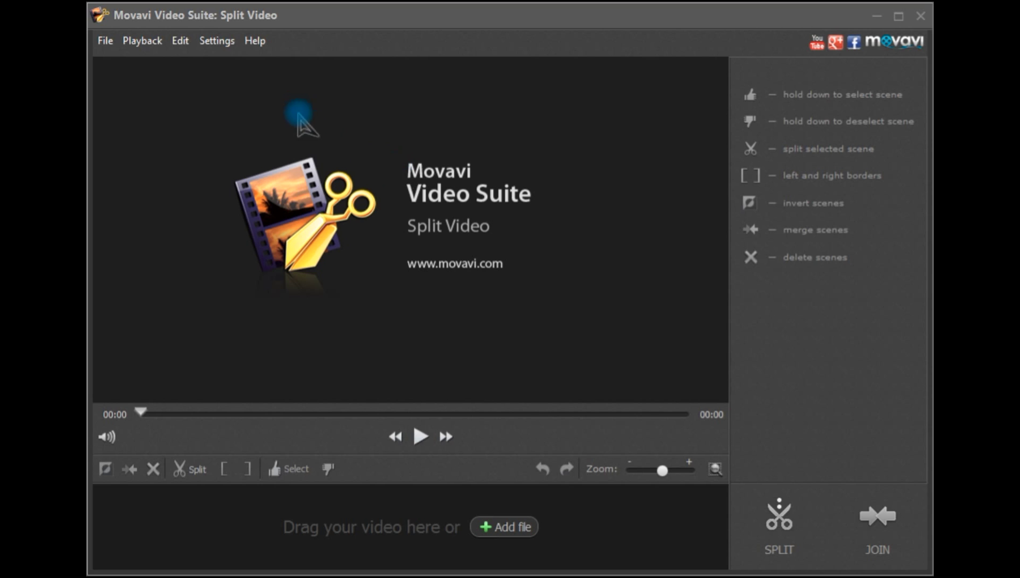
{"action": "left_click", "coordinate": [219, 42]}
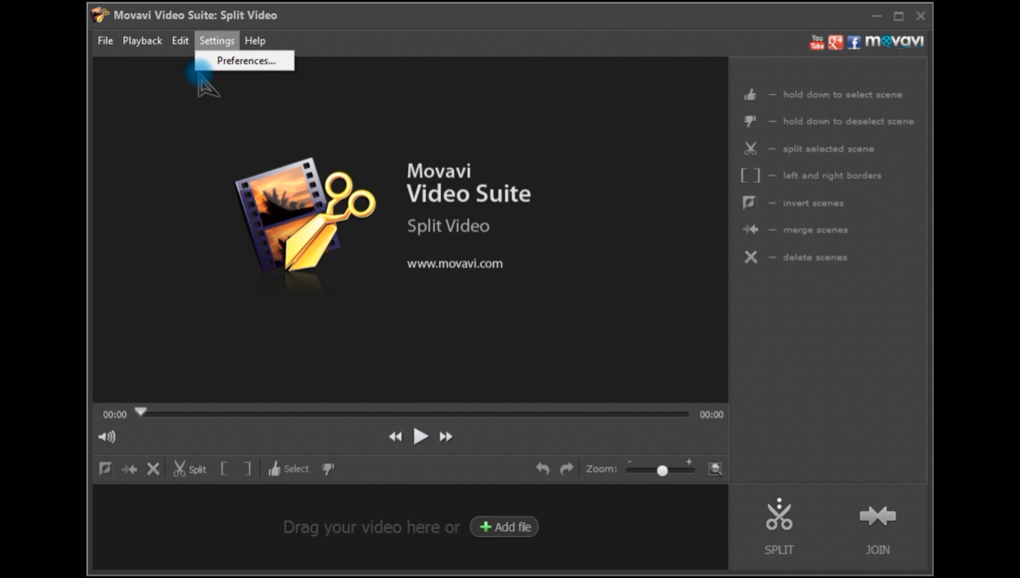
{"action": "left_click", "coordinate": [334, 268]}
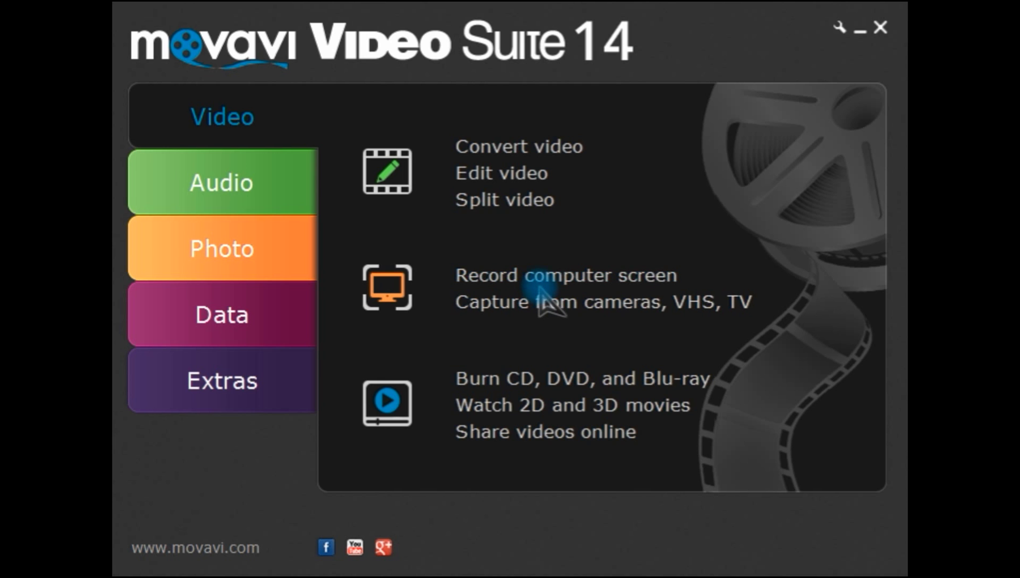
{"action": "left_click", "coordinate": [603, 282]}
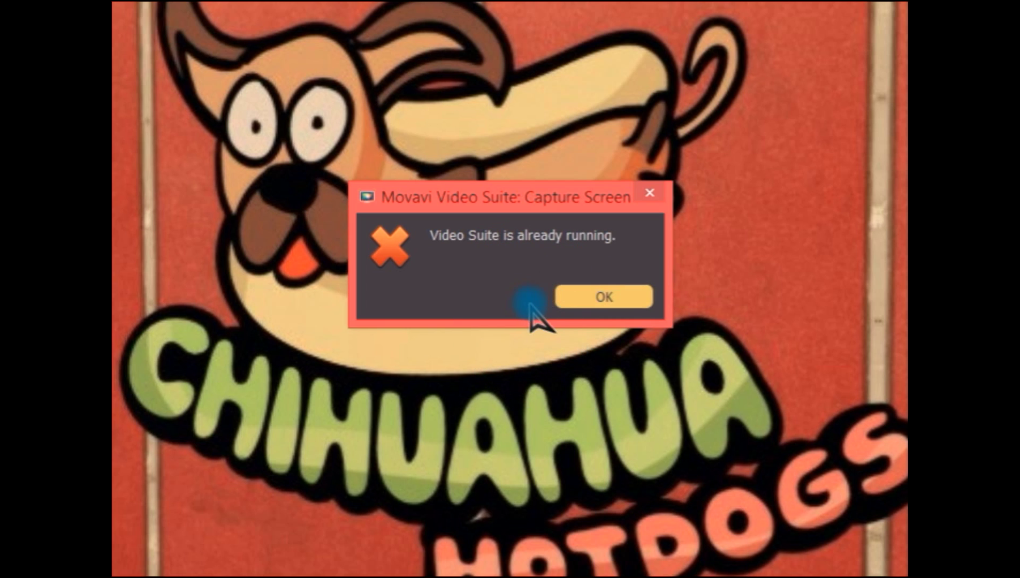
{"action": "left_click", "coordinate": [566, 299]}
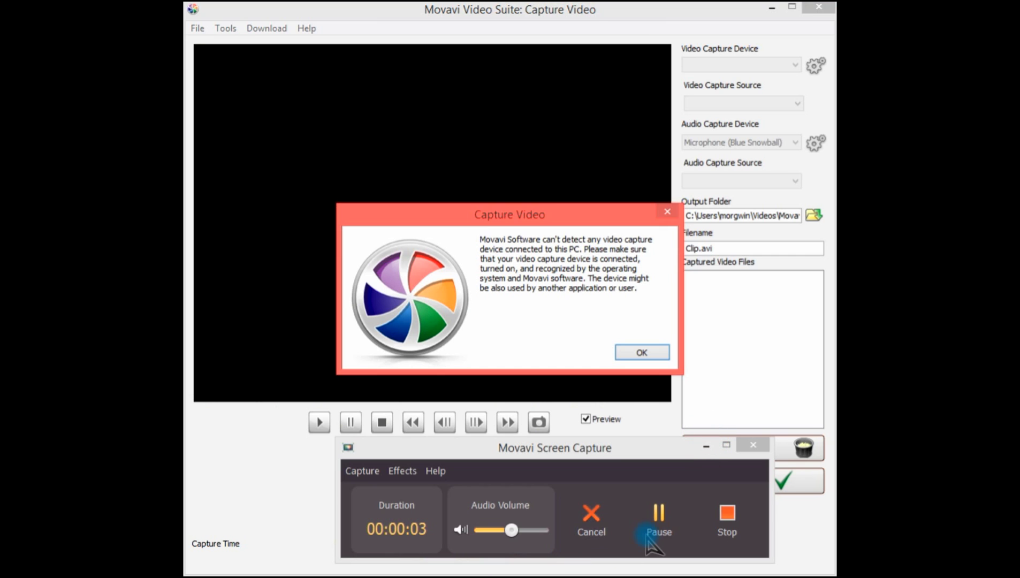
{"action": "left_click", "coordinate": [657, 522]}
{"action": "left_click", "coordinate": [521, 334]}
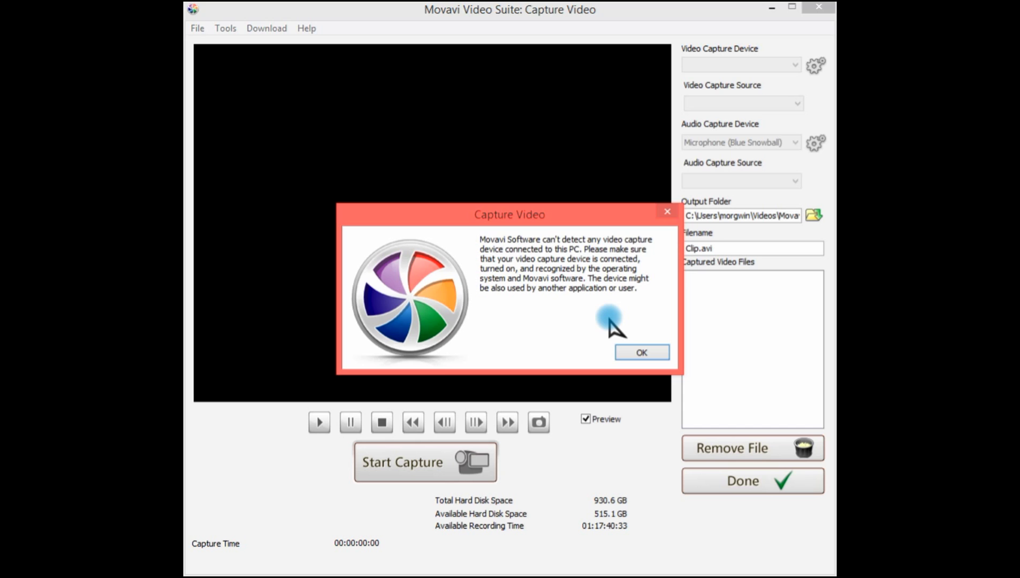
{"action": "left_click", "coordinate": [635, 352]}
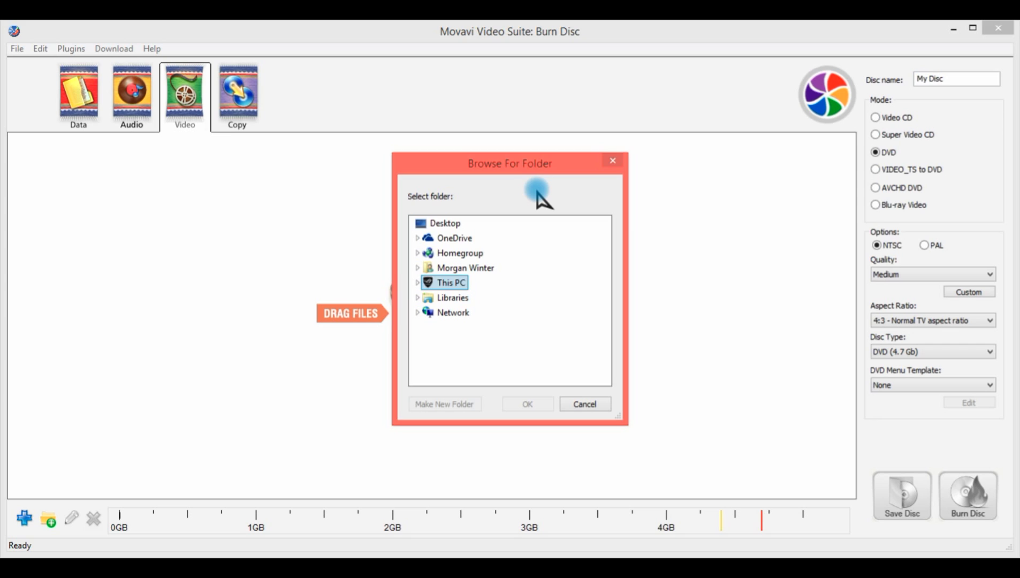
Cancel the folder dialog and go through the Audio, Data and Copy disc modes, ending on Copy.
{"action": "left_click", "coordinate": [537, 191]}
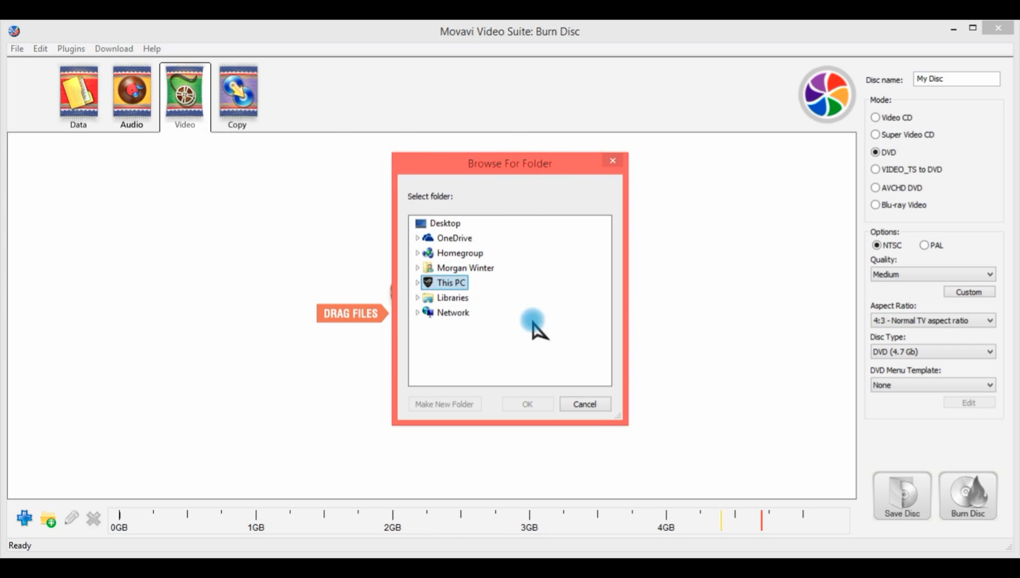
{"action": "left_click", "coordinate": [585, 404]}
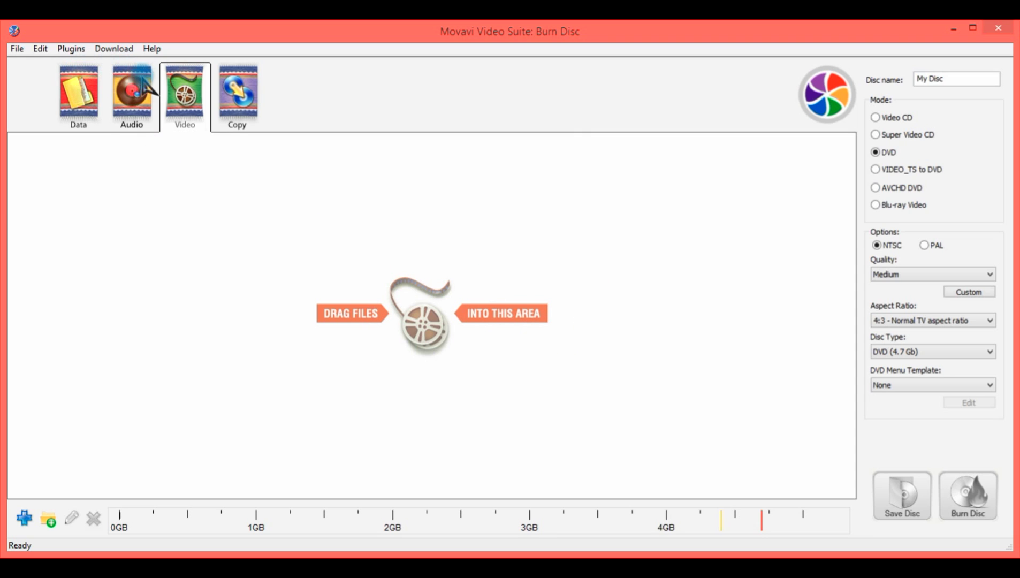
{"action": "left_click", "coordinate": [143, 98]}
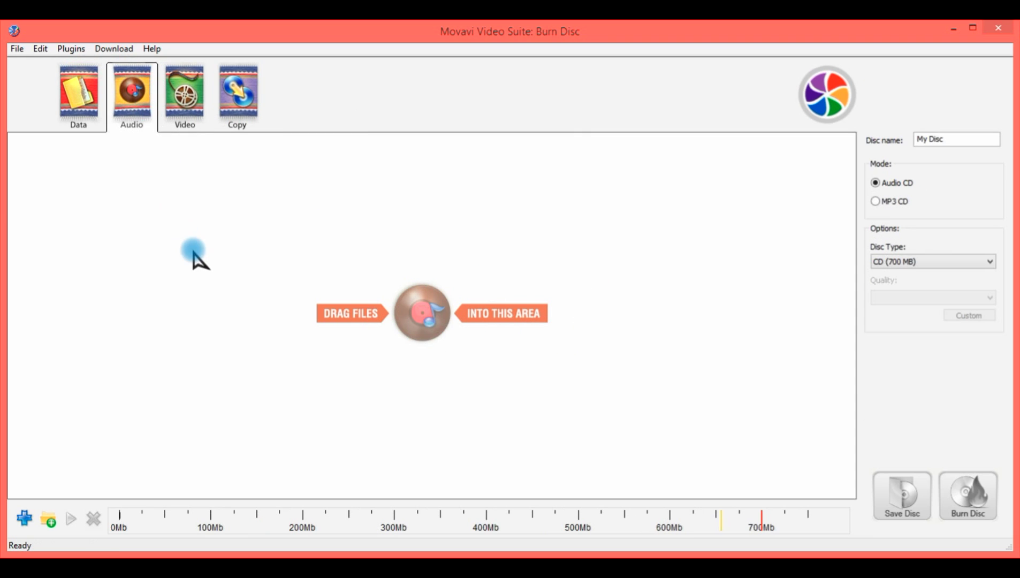
{"action": "left_click", "coordinate": [90, 105]}
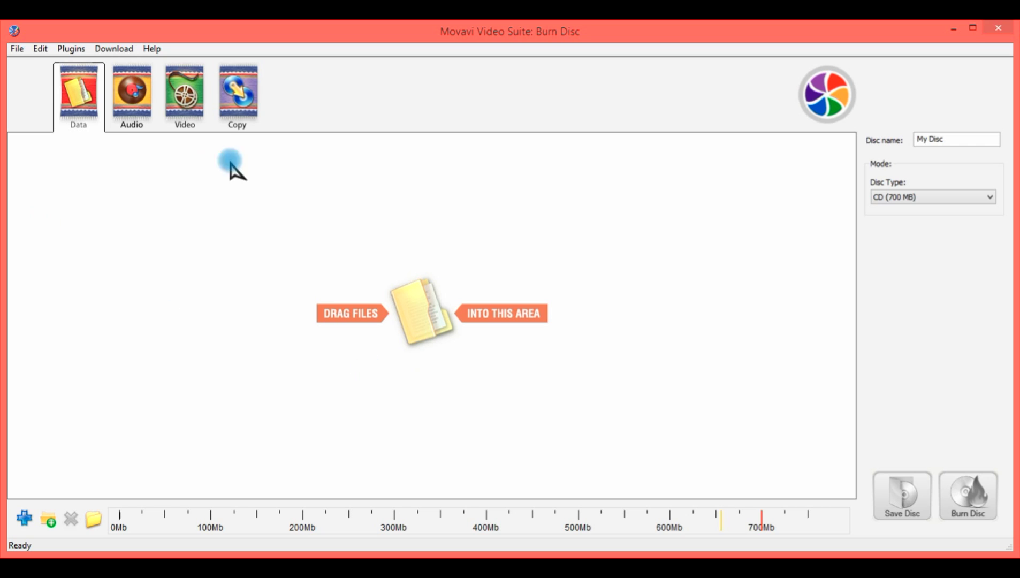
{"action": "left_click", "coordinate": [234, 99]}
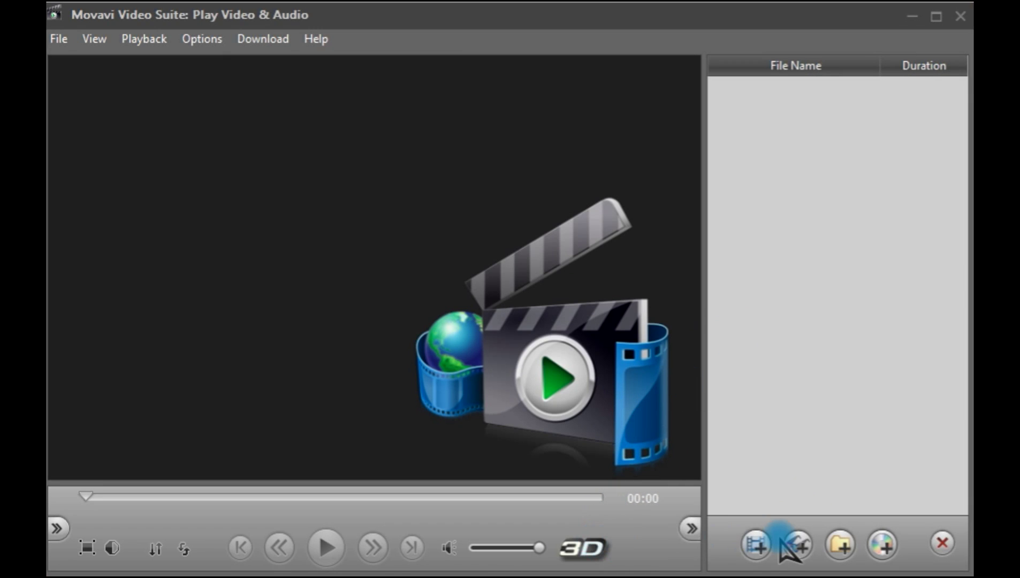
Hide and re-show the player's playlist, then open Options > Settings and confirm with OK.
{"action": "left_click", "coordinate": [692, 530]}
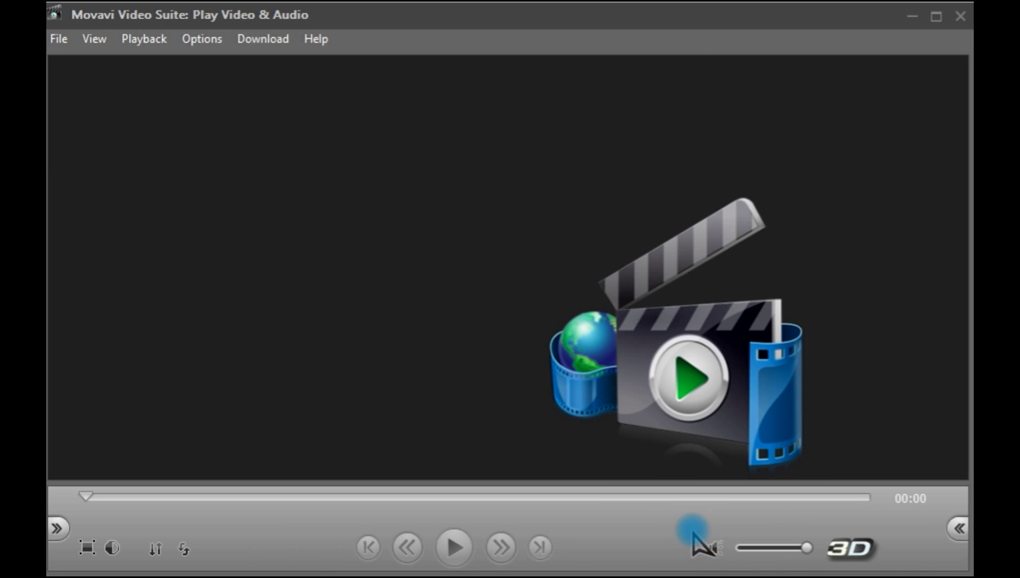
{"action": "left_click", "coordinate": [958, 528]}
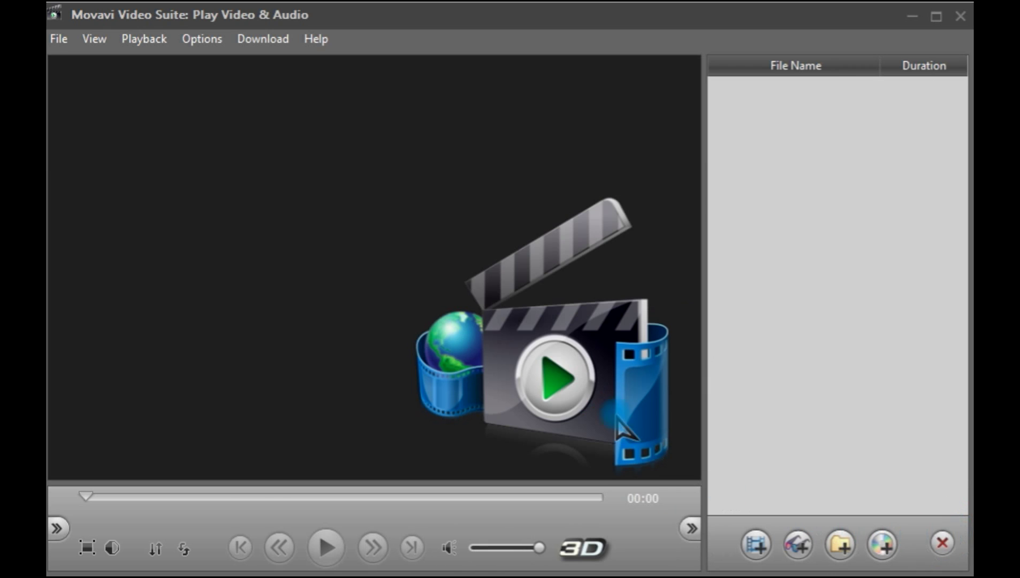
{"action": "left_click", "coordinate": [255, 35]}
{"action": "left_click", "coordinate": [229, 43]}
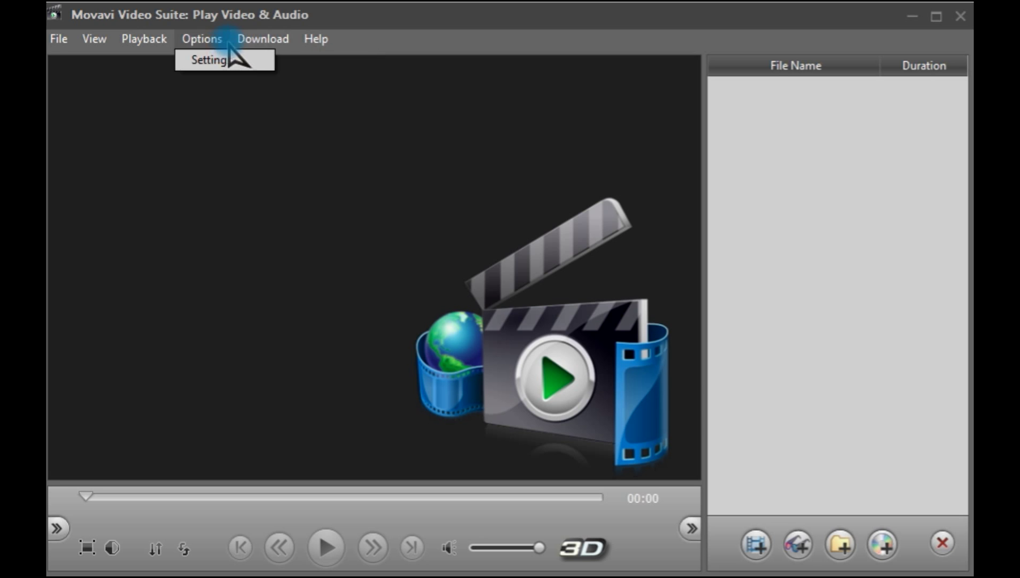
{"action": "left_click", "coordinate": [211, 61]}
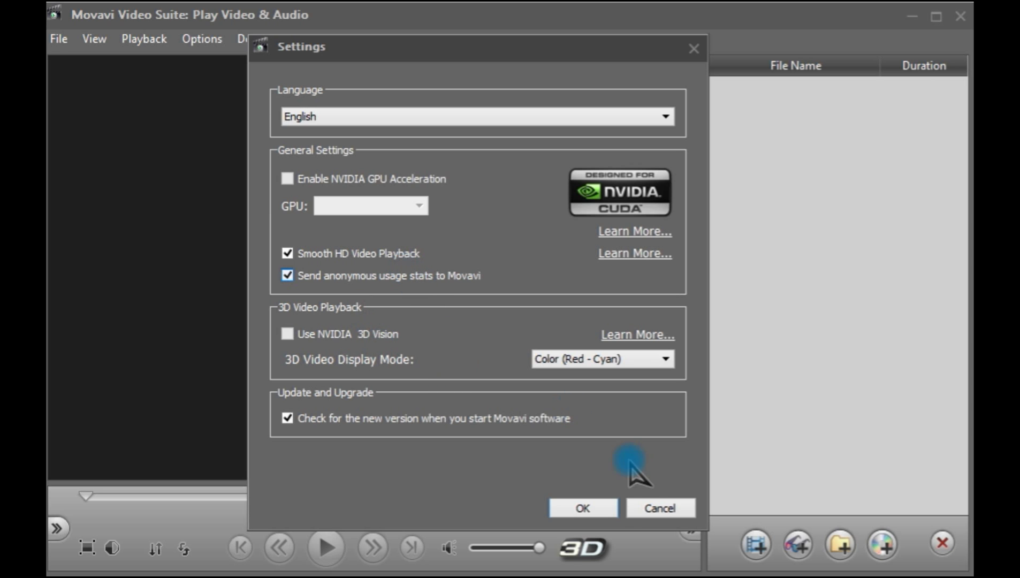
{"action": "left_click", "coordinate": [585, 509]}
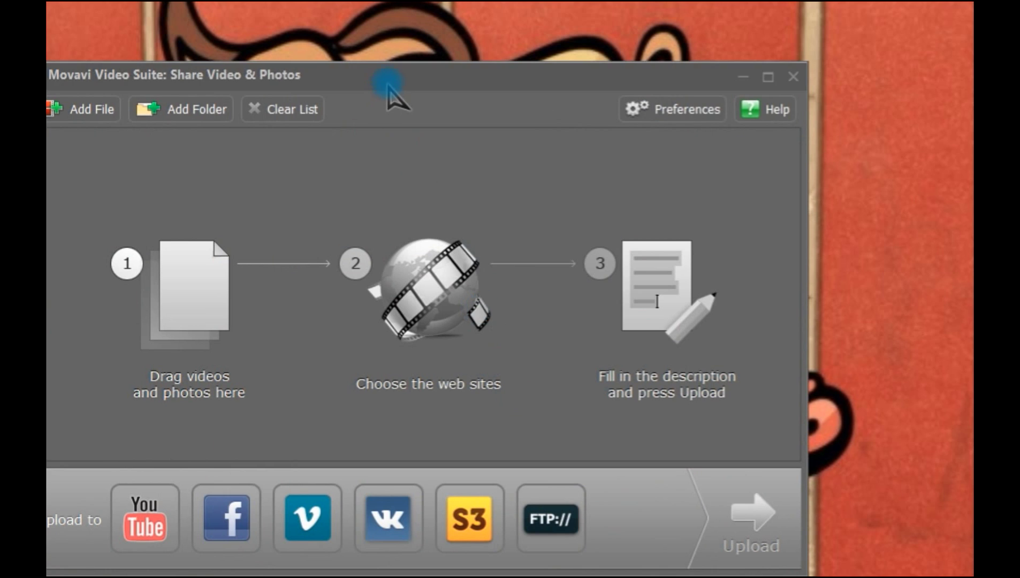
Centre the sharing window, open Preferences, and scroll the Accounts list of upload services.
{"action": "left_click_drag", "start_coordinate": [389, 90], "coordinate": [466, 75]}
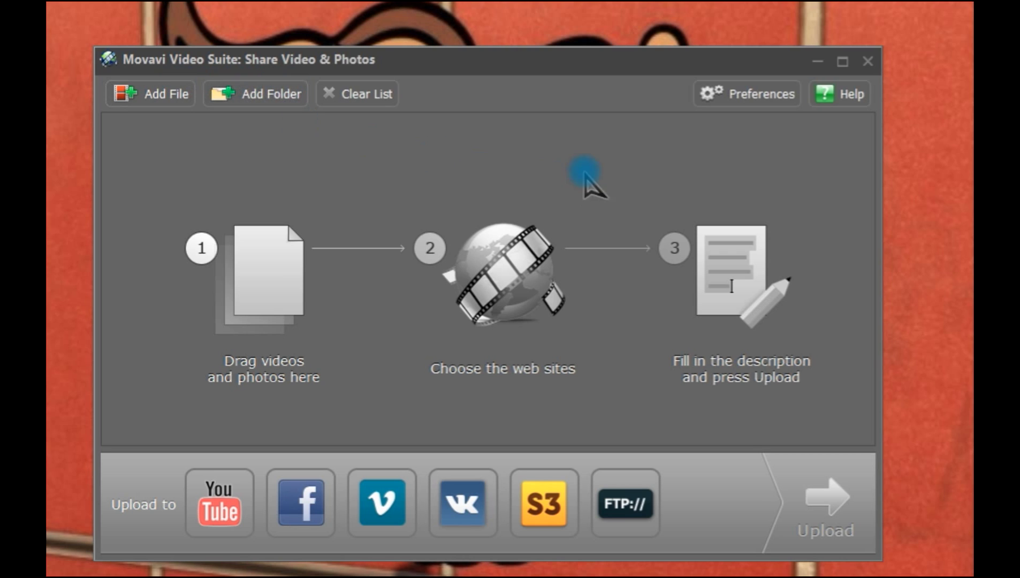
{"action": "left_click", "coordinate": [729, 101]}
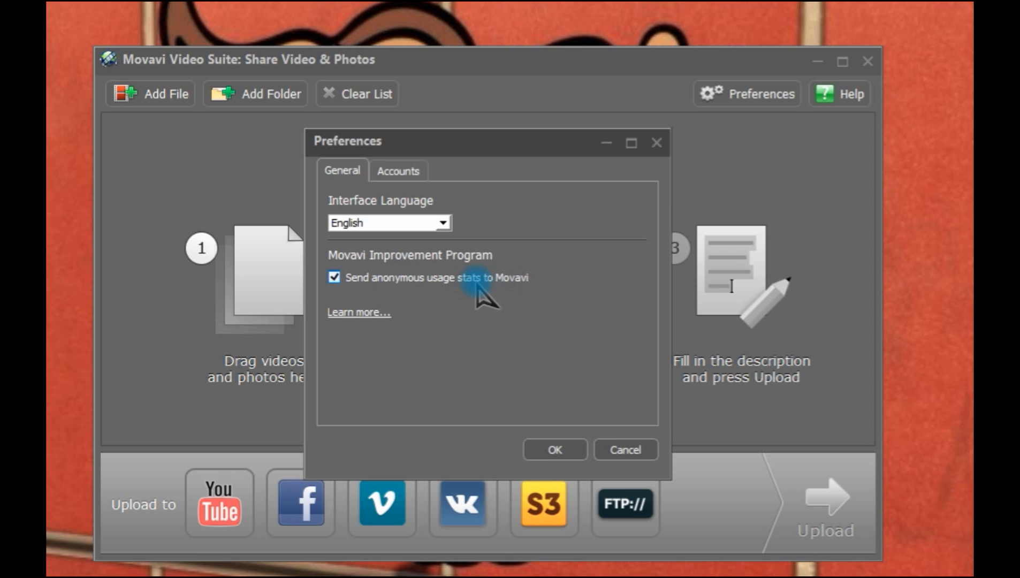
{"action": "left_click", "coordinate": [390, 171]}
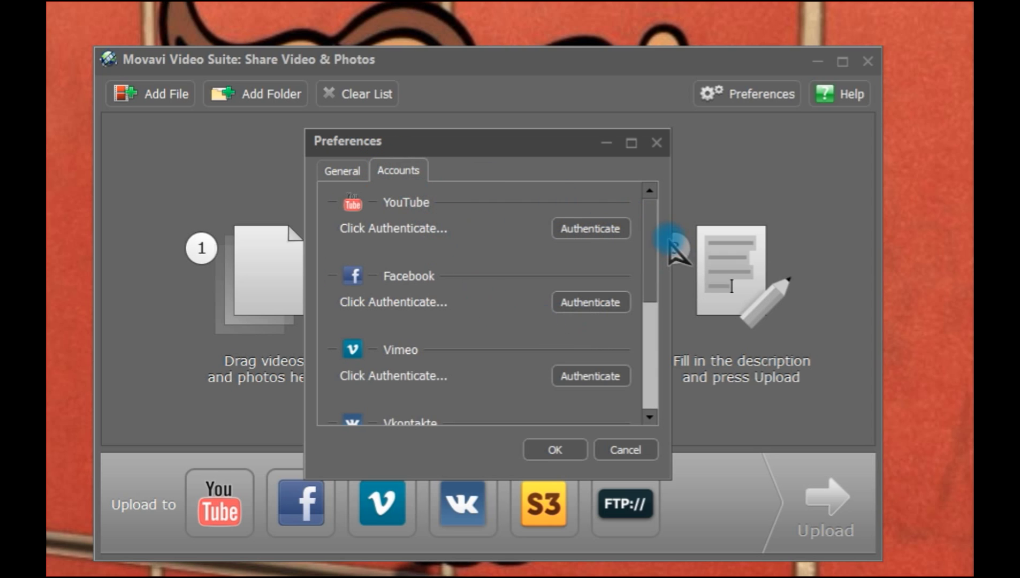
{"action": "left_click_drag", "start_coordinate": [653, 246], "coordinate": [694, 345]}
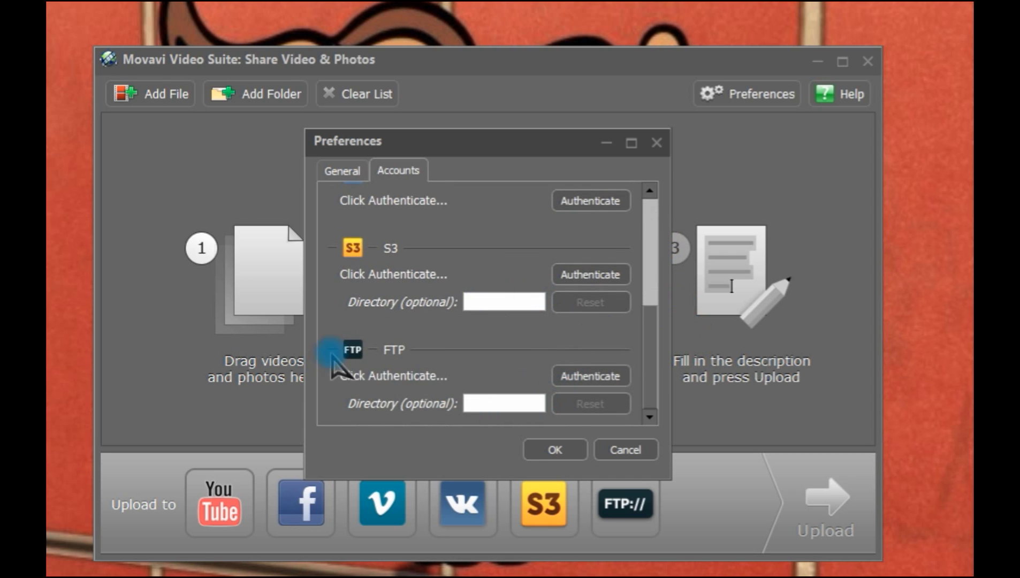
Cancel the sharing preferences without saving any changes.
{"action": "left_click", "coordinate": [625, 449]}
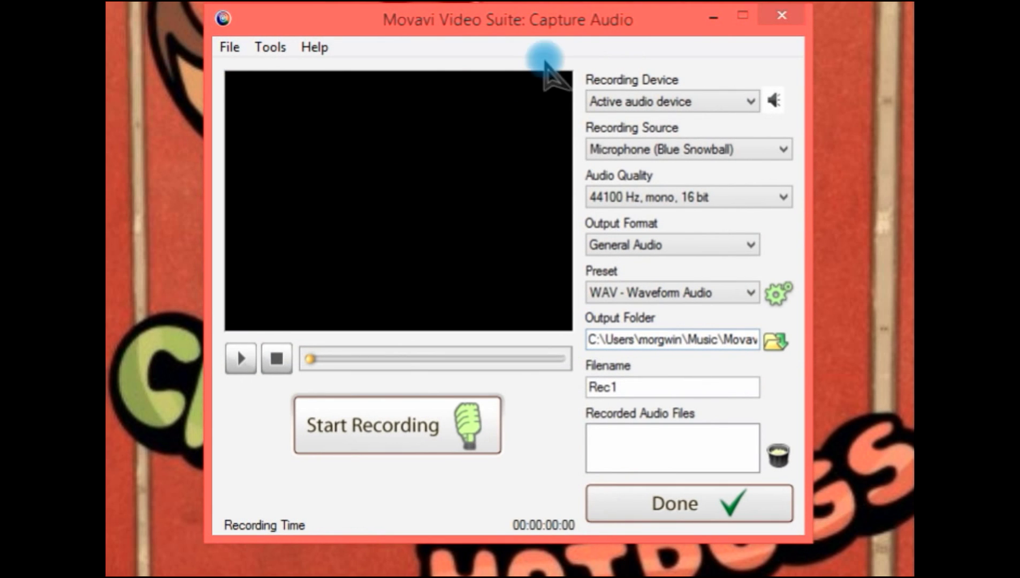
{"action": "left_click_drag", "start_coordinate": [575, 22], "coordinate": [576, 44]}
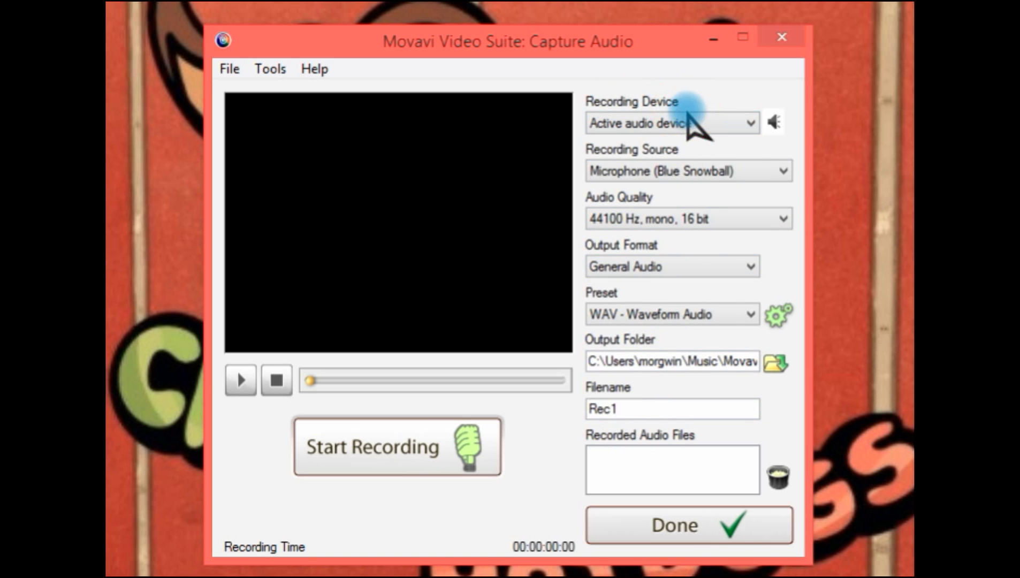
{"action": "left_click", "coordinate": [695, 123]}
{"action": "left_click", "coordinate": [706, 130]}
{"action": "left_click", "coordinate": [731, 171]}
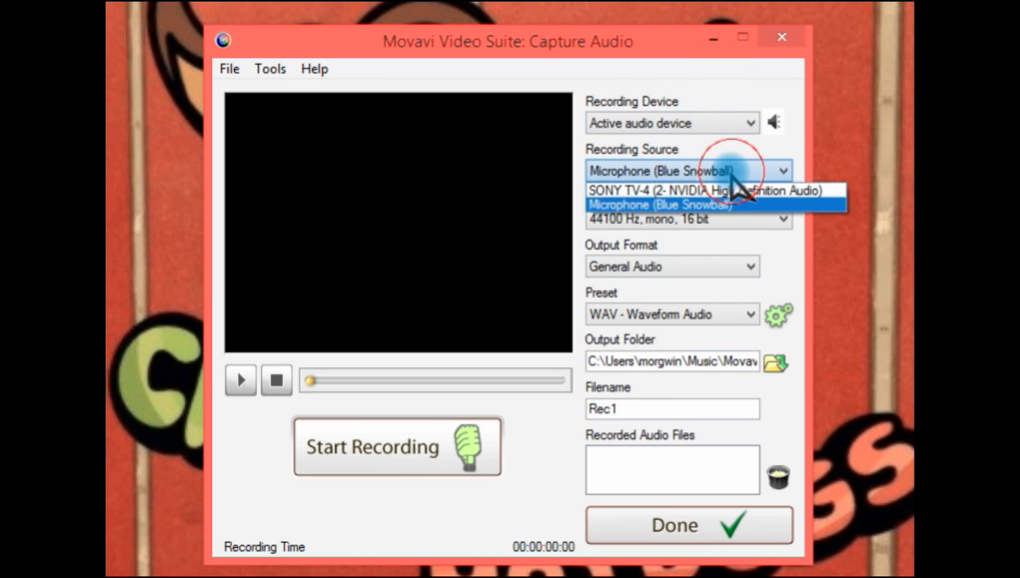
{"action": "left_click", "coordinate": [577, 75]}
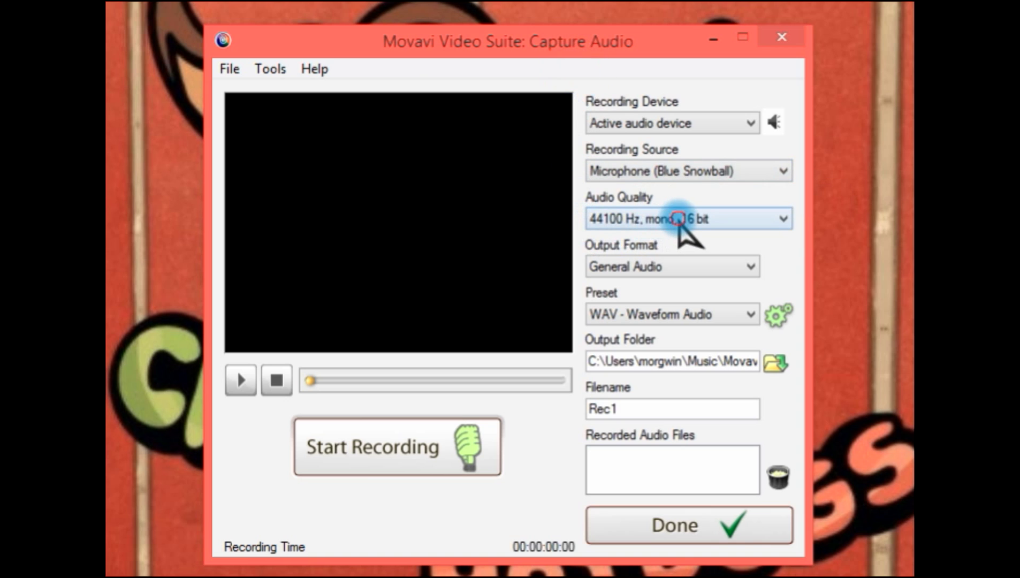
{"action": "left_click", "coordinate": [680, 220]}
{"action": "left_click", "coordinate": [680, 219]}
{"action": "left_click", "coordinate": [680, 219]}
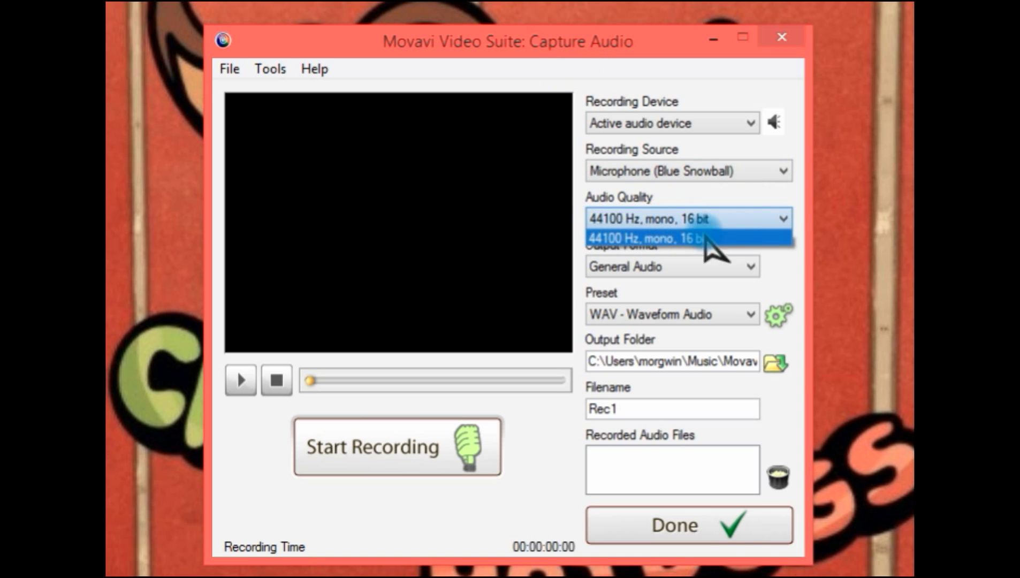
{"action": "left_click", "coordinate": [740, 211]}
{"action": "left_click", "coordinate": [740, 211]}
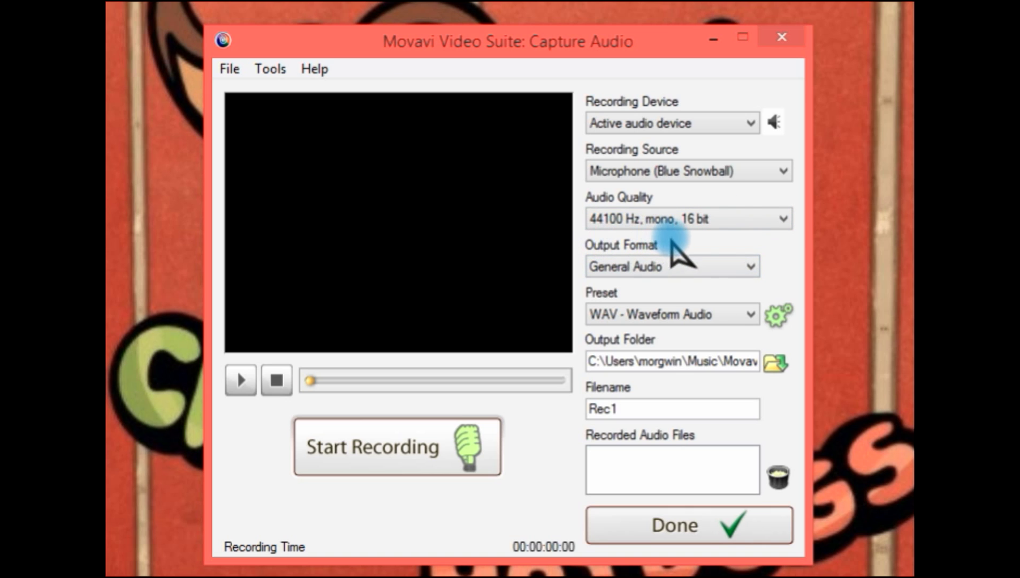
Choose AAC (Audio Only) as Output Format and Audio Only: AAC High Quality as Preset.
{"action": "left_click", "coordinate": [740, 277]}
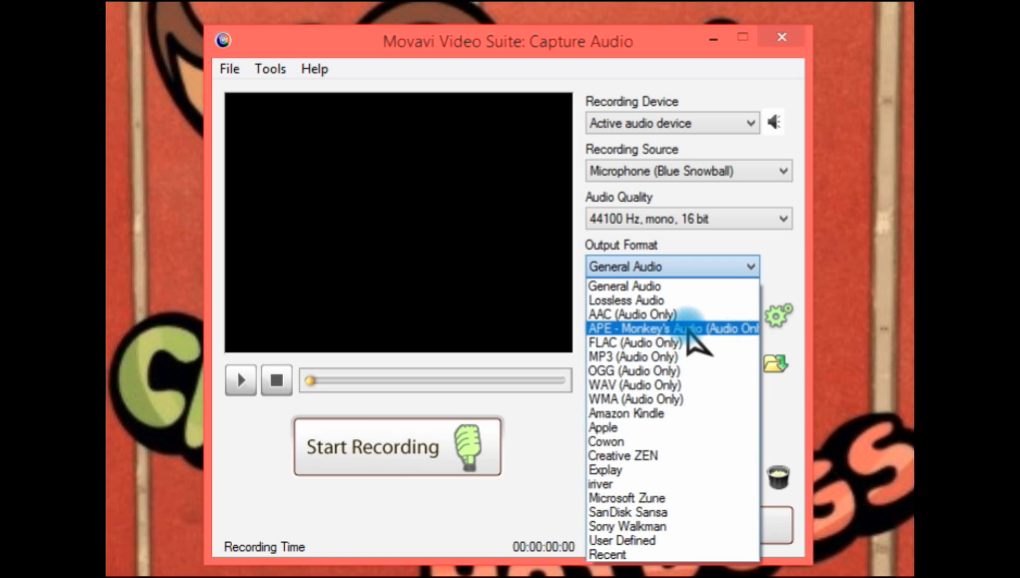
{"action": "left_click", "coordinate": [672, 314]}
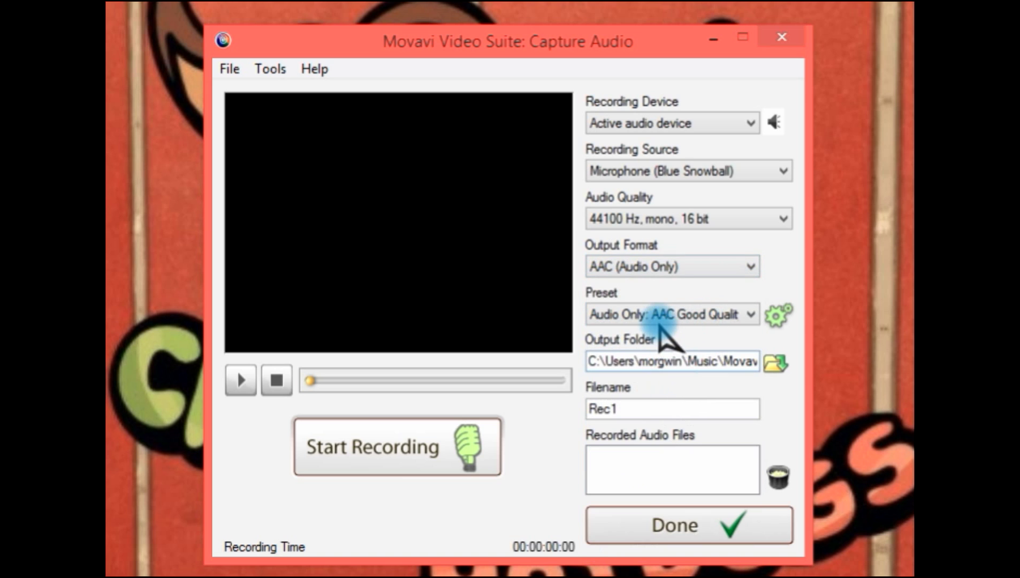
{"action": "left_click", "coordinate": [657, 316]}
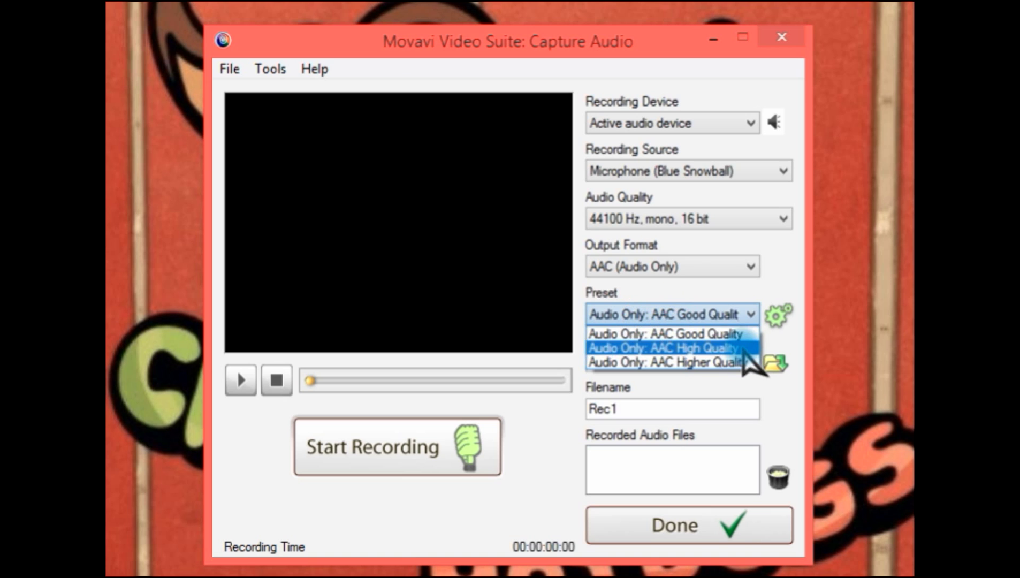
{"action": "left_click", "coordinate": [711, 349]}
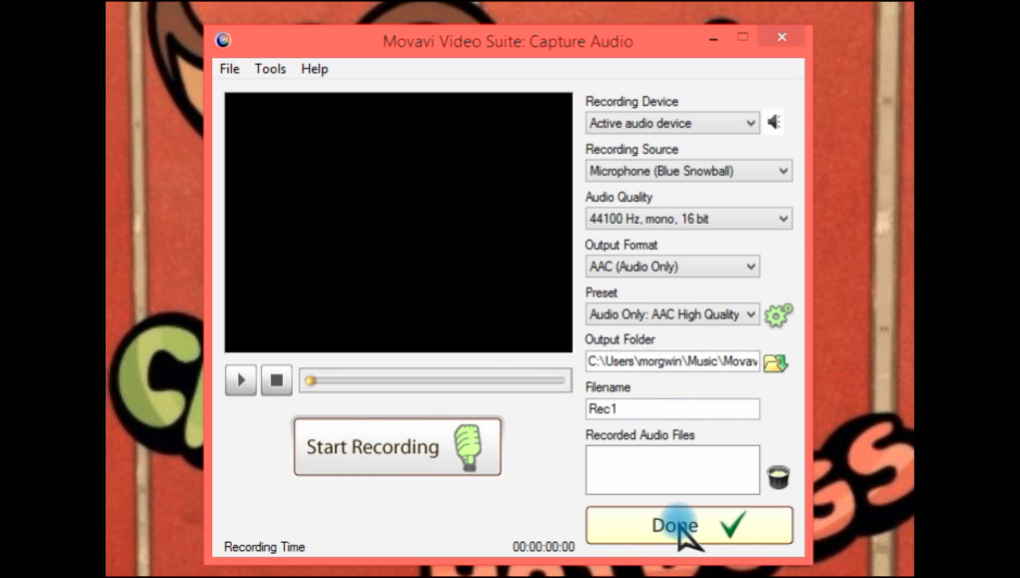
Open and cancel the recorder's Tools > Preferences, then browse the Help menu and close it.
{"action": "left_click", "coordinate": [276, 70]}
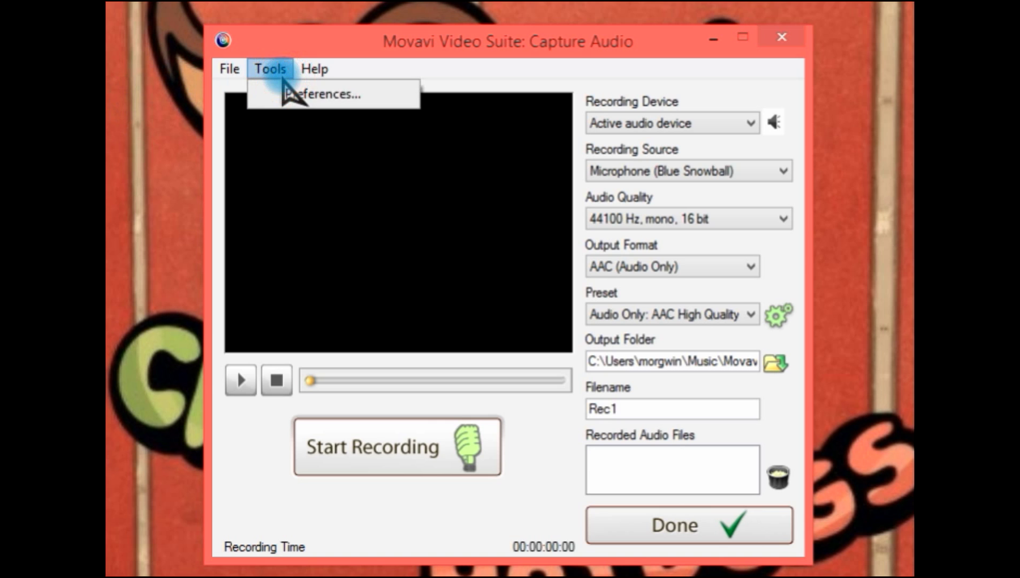
{"action": "left_click", "coordinate": [291, 92]}
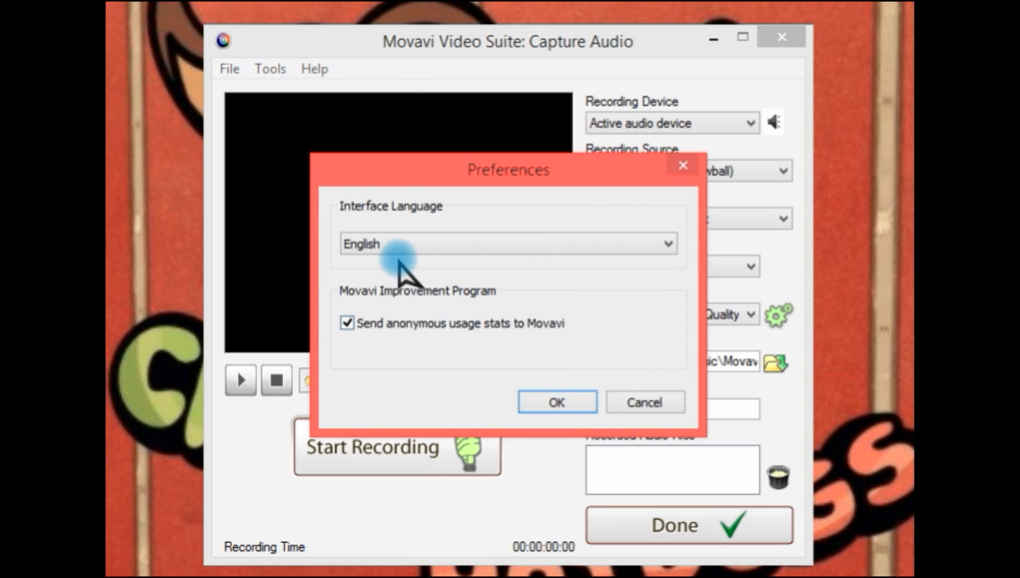
{"action": "left_click", "coordinate": [644, 403]}
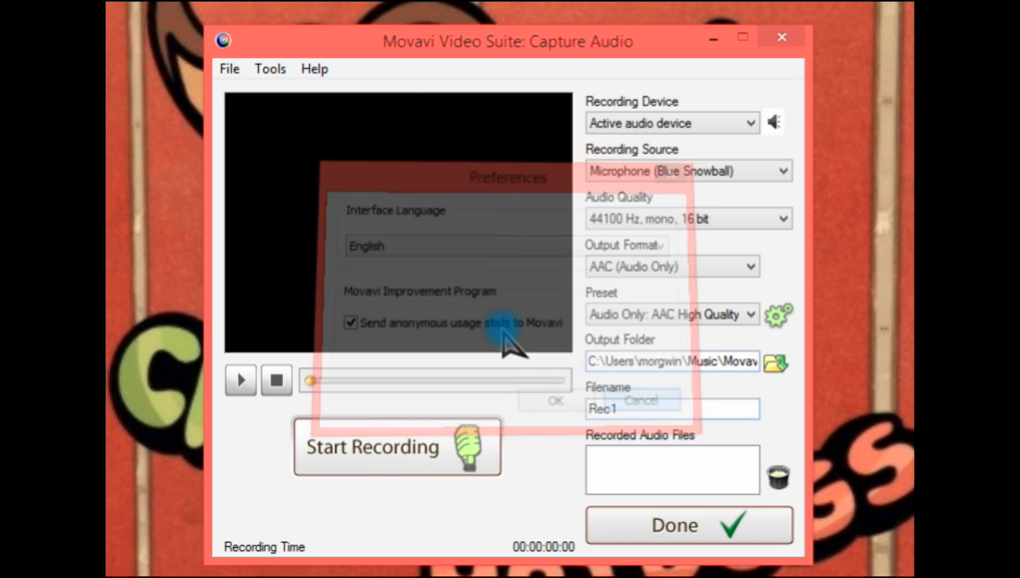
{"action": "left_click", "coordinate": [314, 70]}
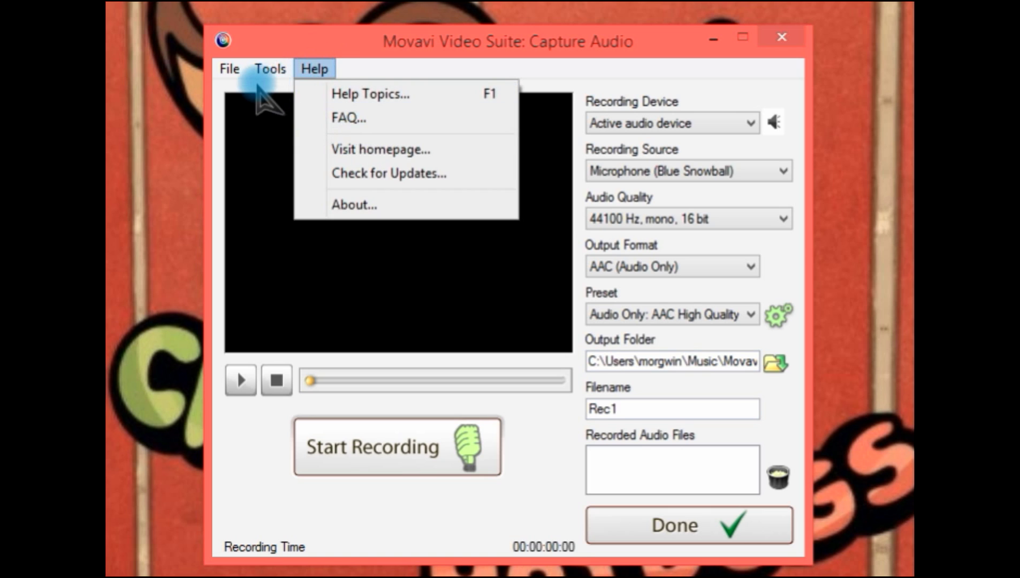
{"action": "mouse_move", "coordinate": [240, 80]}
{"action": "left_click", "coordinate": [427, 520]}
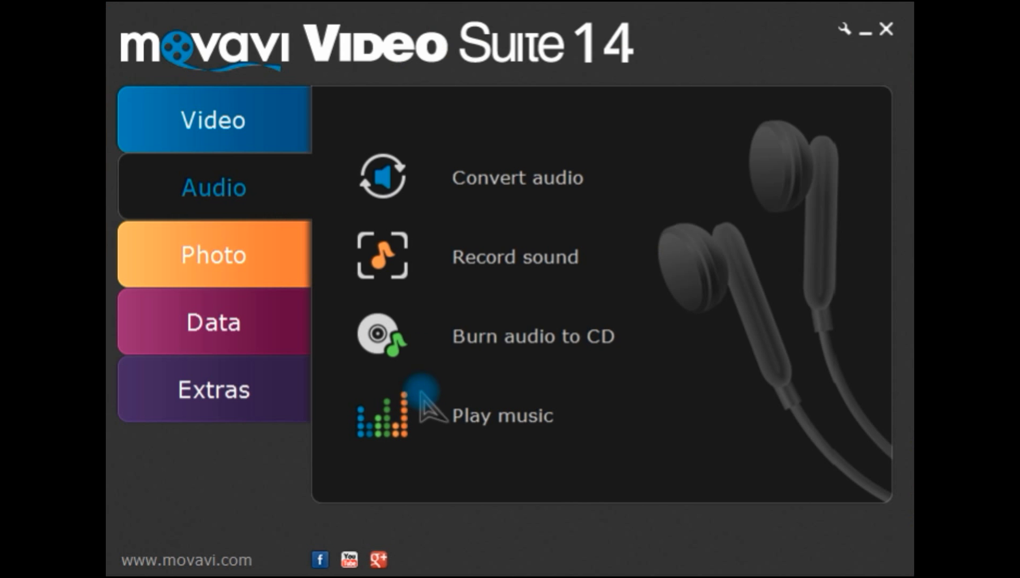
Switch the launcher to the Photo tab and start the Create slideshows module.
{"action": "left_click", "coordinate": [258, 259]}
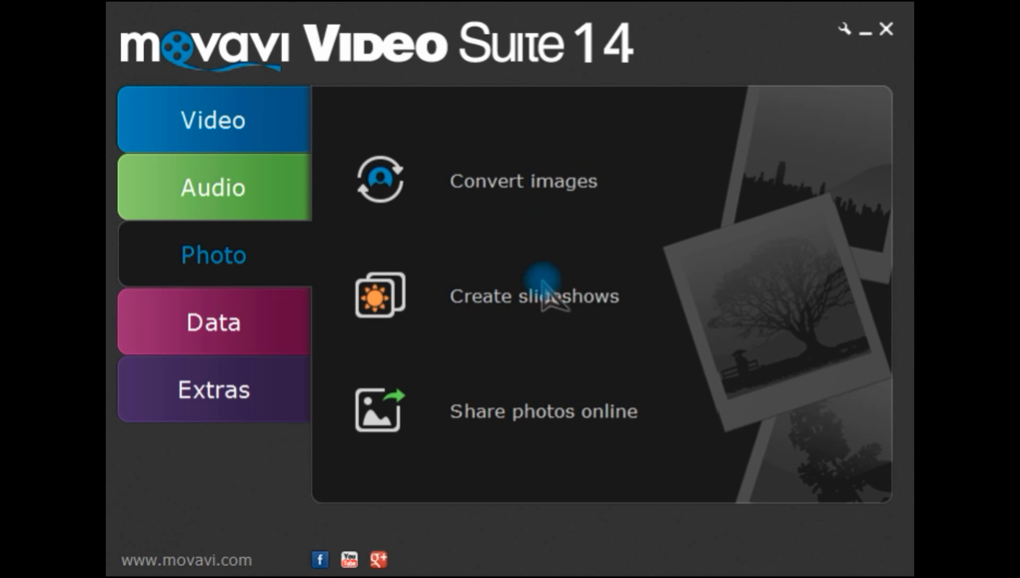
{"action": "left_click", "coordinate": [543, 293]}
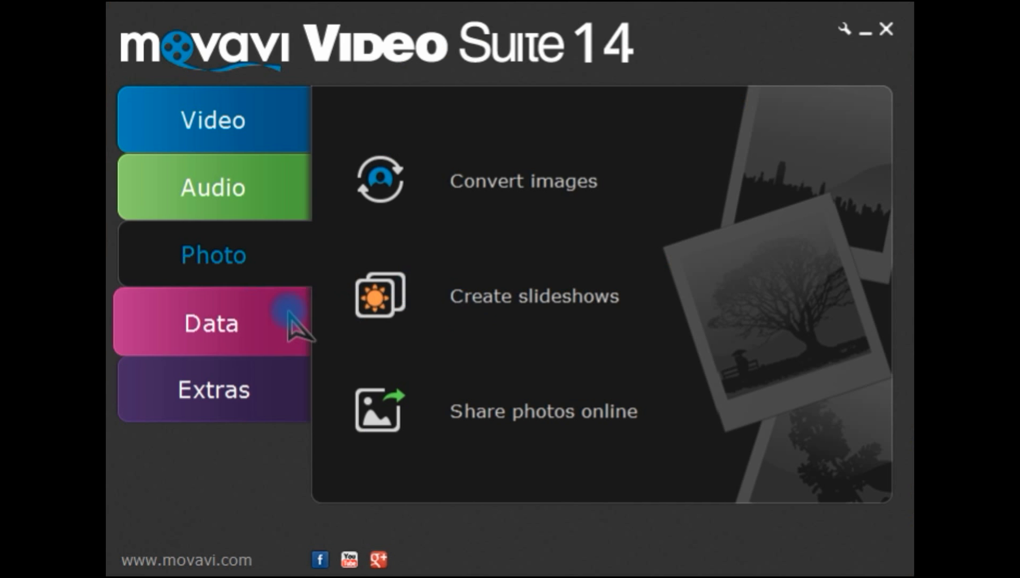
Try Archive AVCHD video under Data, dismiss the no-camcorder error, then show the Extras page.
{"action": "left_click", "coordinate": [225, 314]}
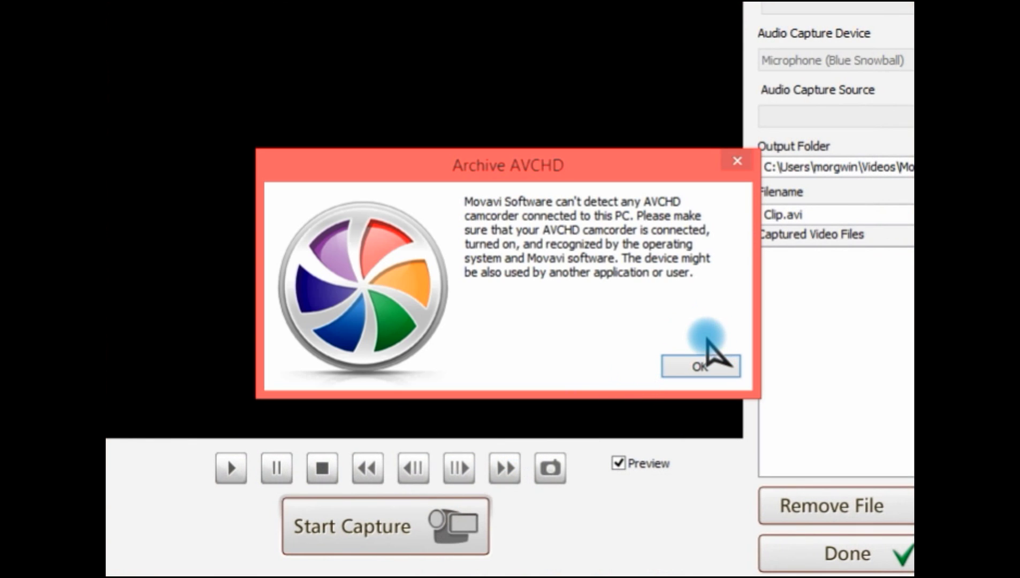
{"action": "left_click", "coordinate": [672, 361]}
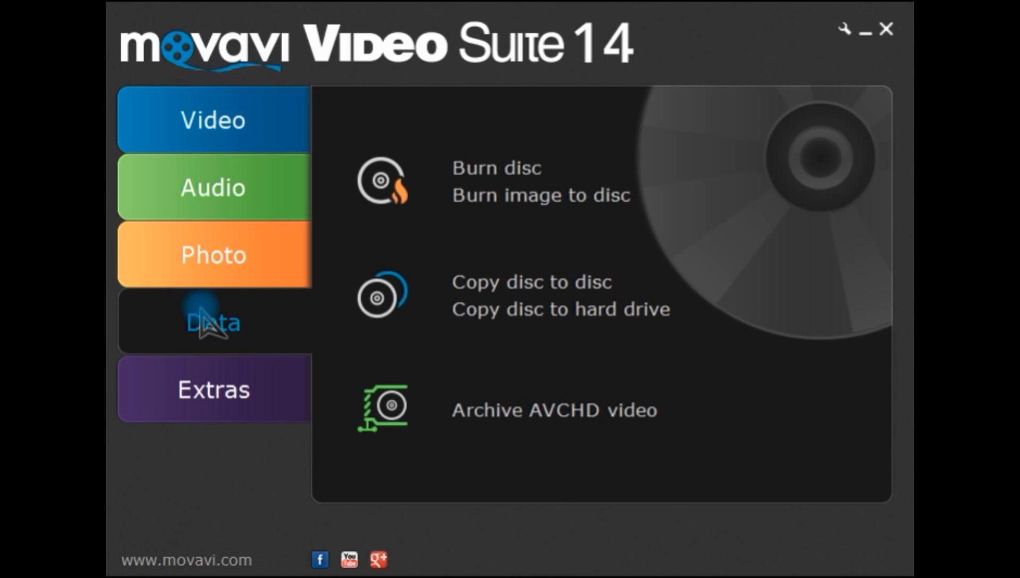
{"action": "left_click", "coordinate": [267, 391]}
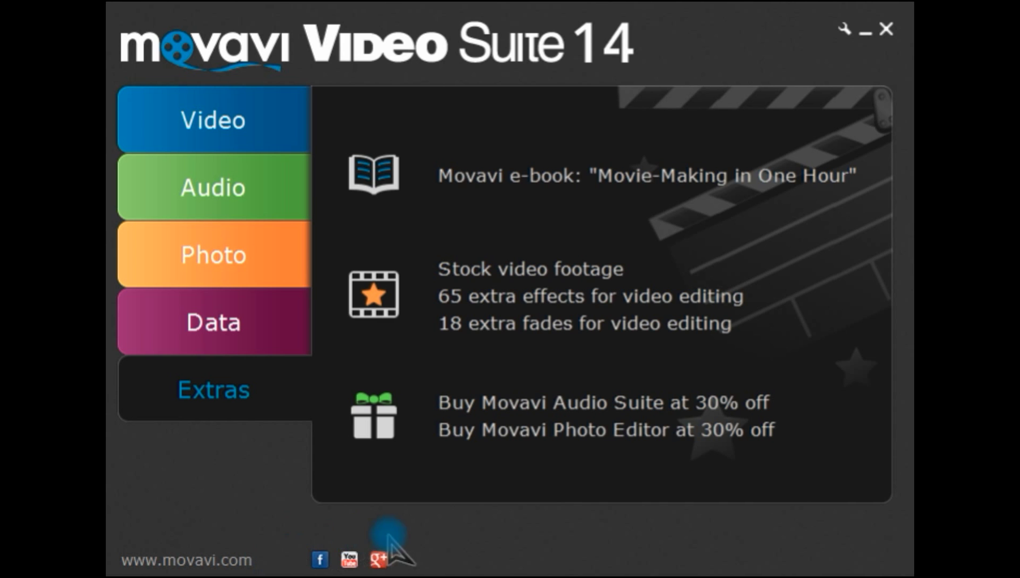
Bring the launcher back to the Video page with convert, edit, split, capture, burn and share tasks.
{"action": "left_click", "coordinate": [258, 110]}
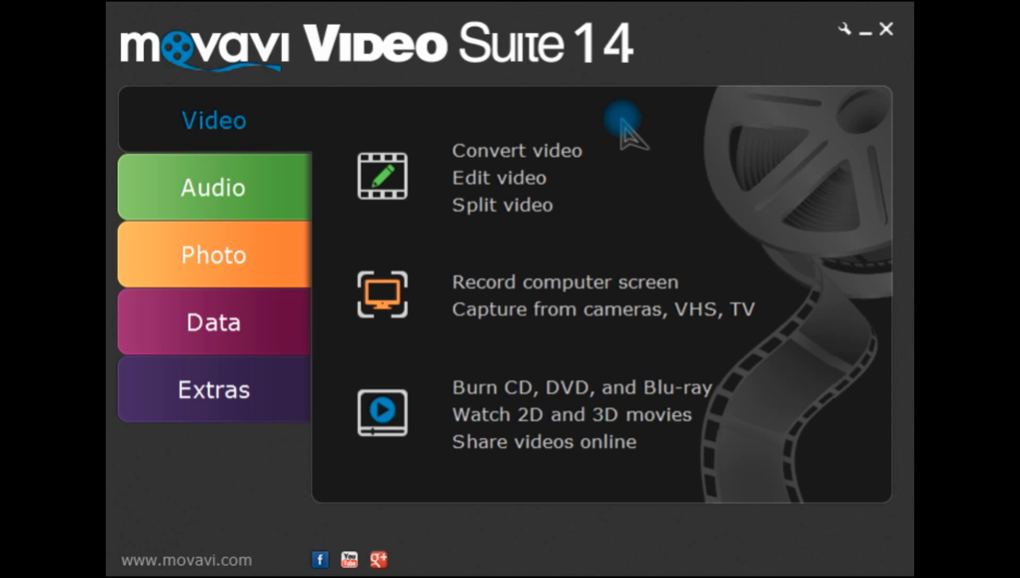
{"action": "left_click", "coordinate": [764, 222]}
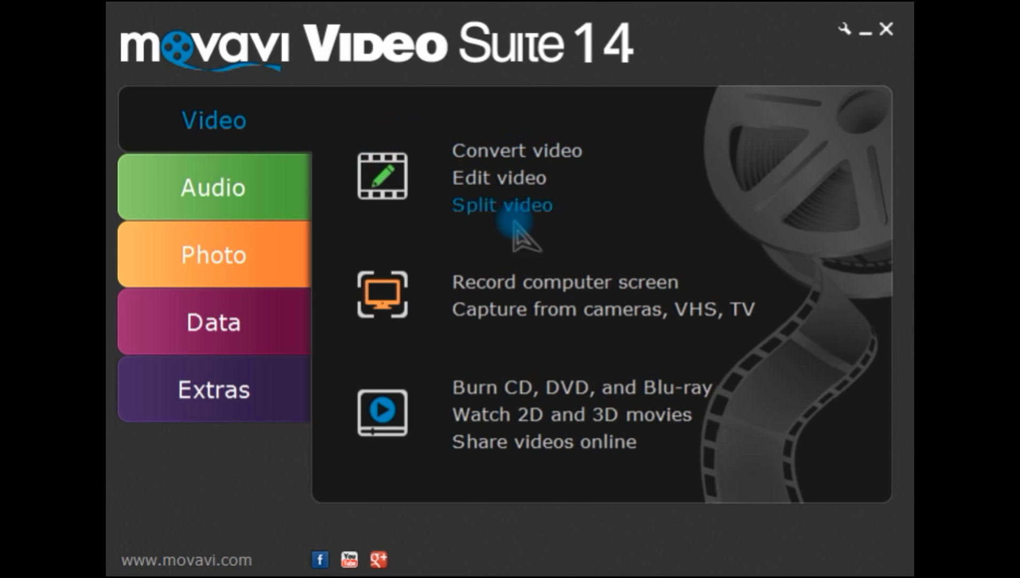